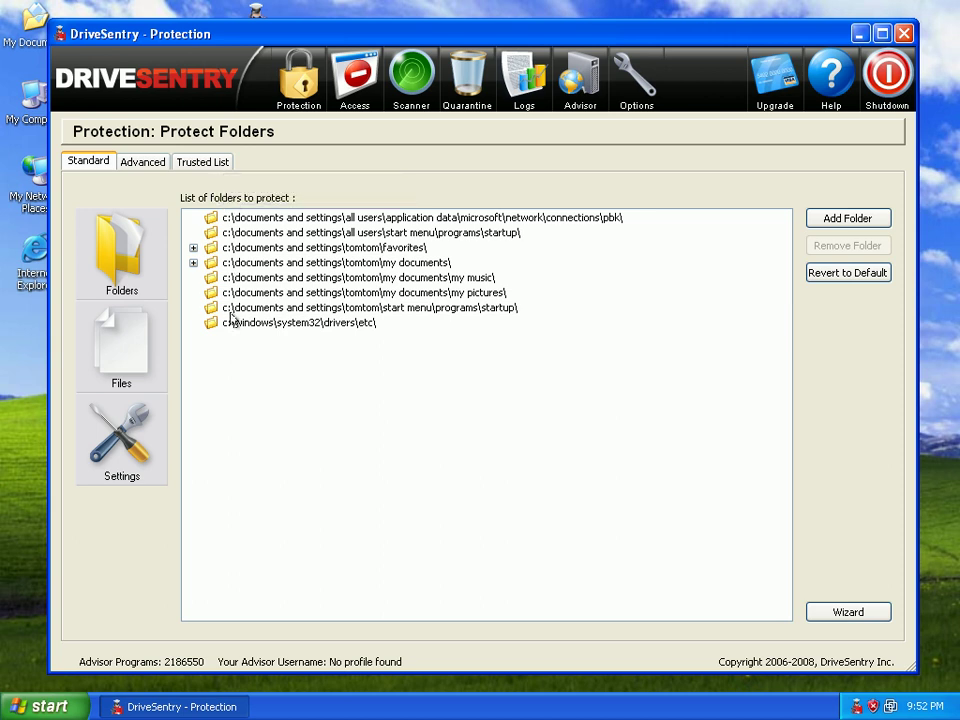
Show the Files page and scroll through protected extensions such as aif, bat, doc and exe.
left_click(131, 362)
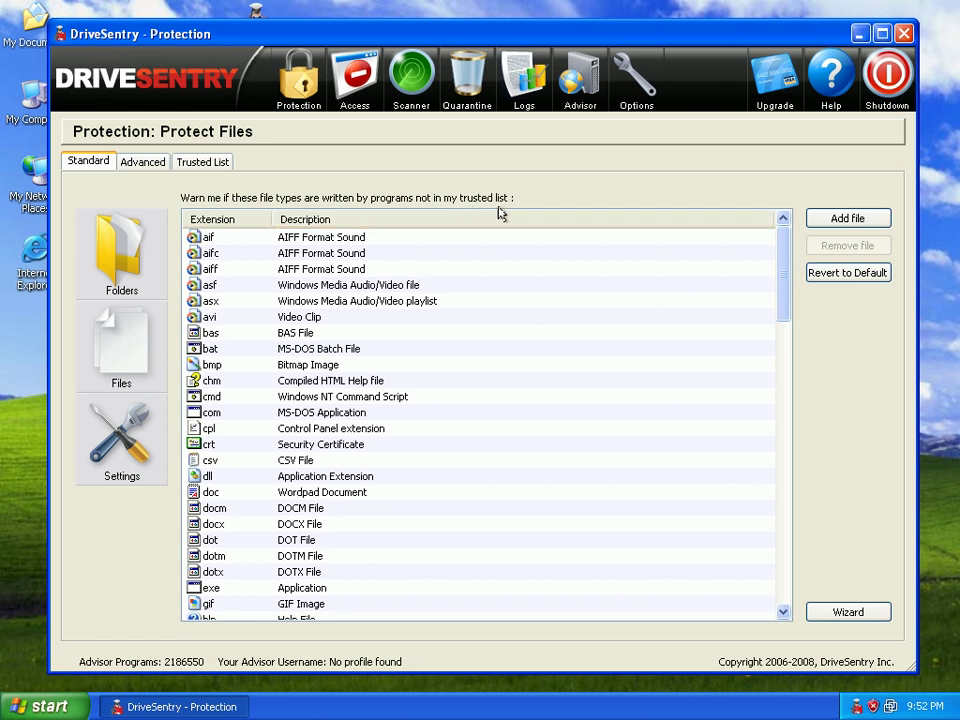
left_click_drag(782, 270, 771, 189)
Open the protected Settings page and look over General System Settings, then collapse it.
left_click(112, 452)
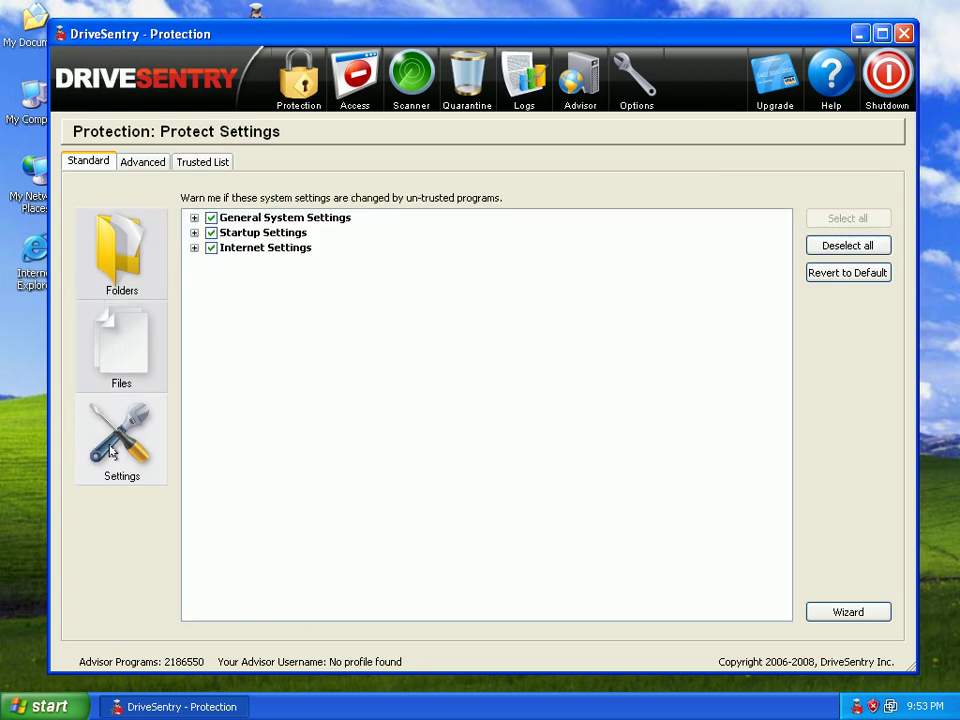
left_click(195, 218)
mouse_move(252, 233)
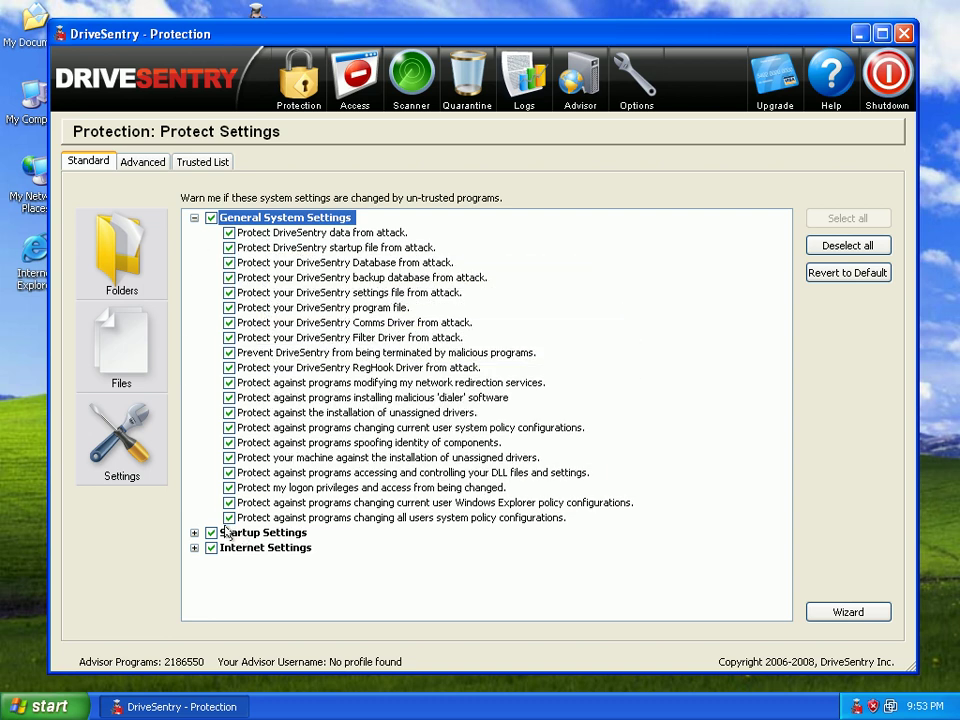
mouse_move(272, 510)
left_click(195, 218)
Look over Startup Settings and Internet Settings, collapsing each group afterward.
left_click(194, 233)
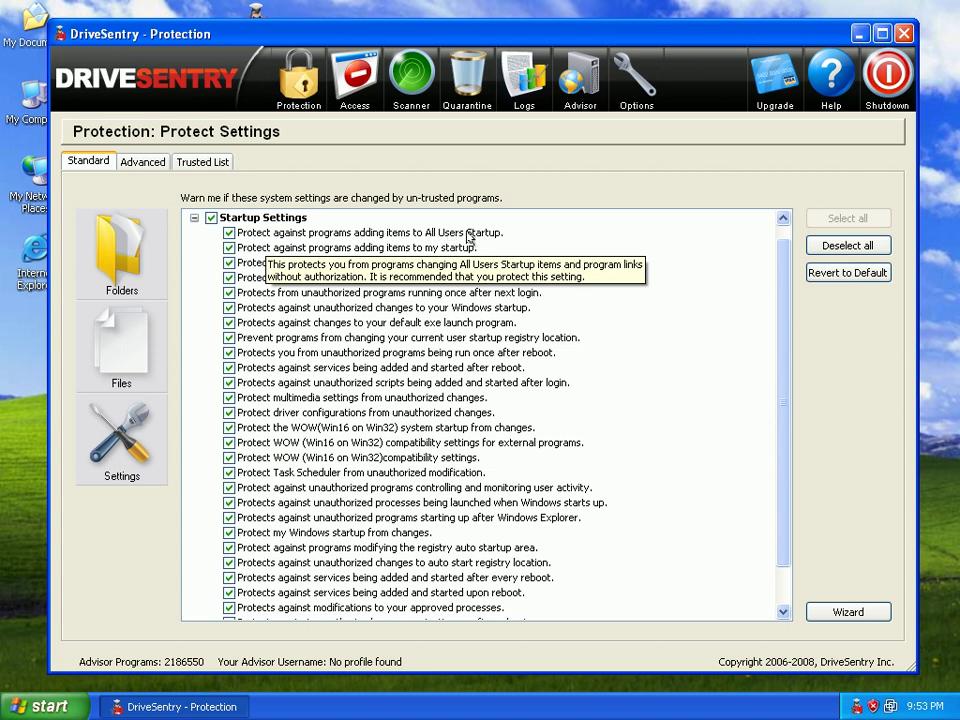
mouse_move(241, 254)
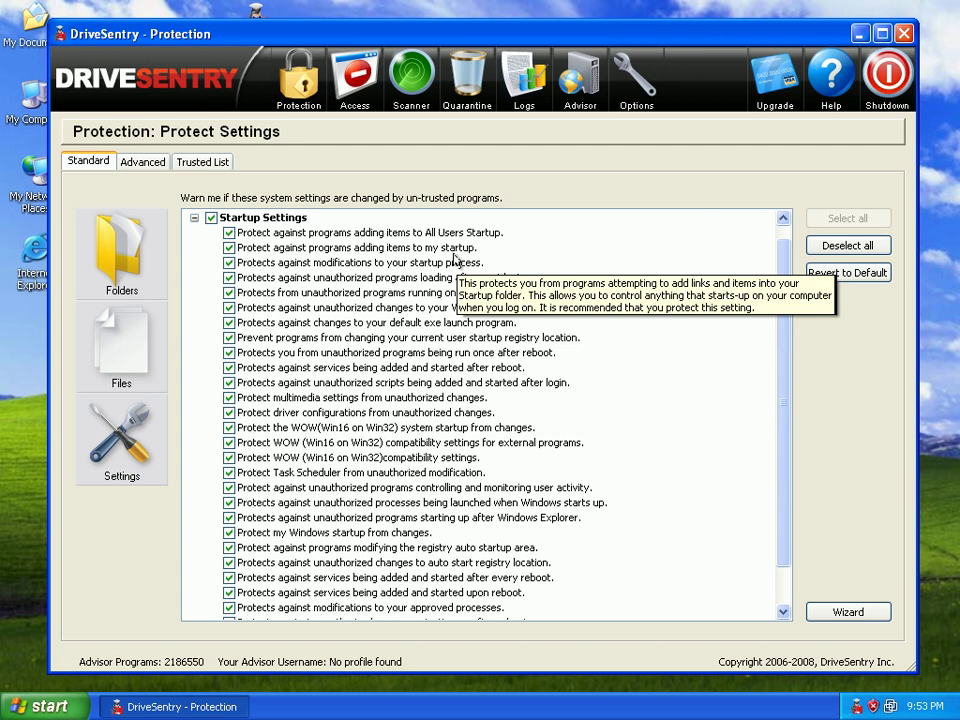
left_click_drag(783, 343, 769, 253)
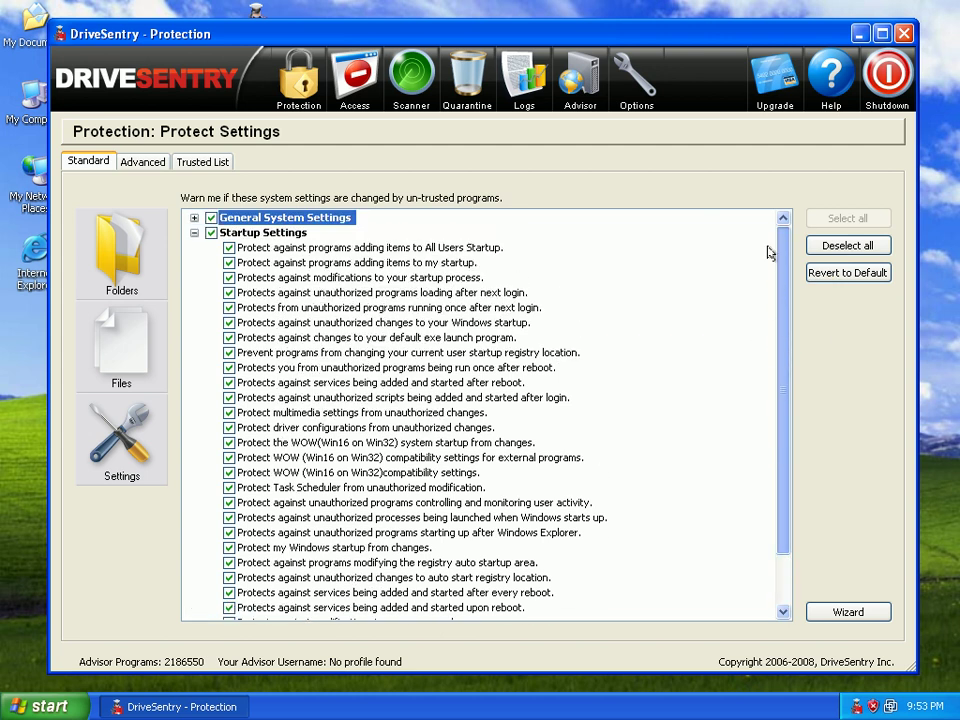
left_click(194, 233)
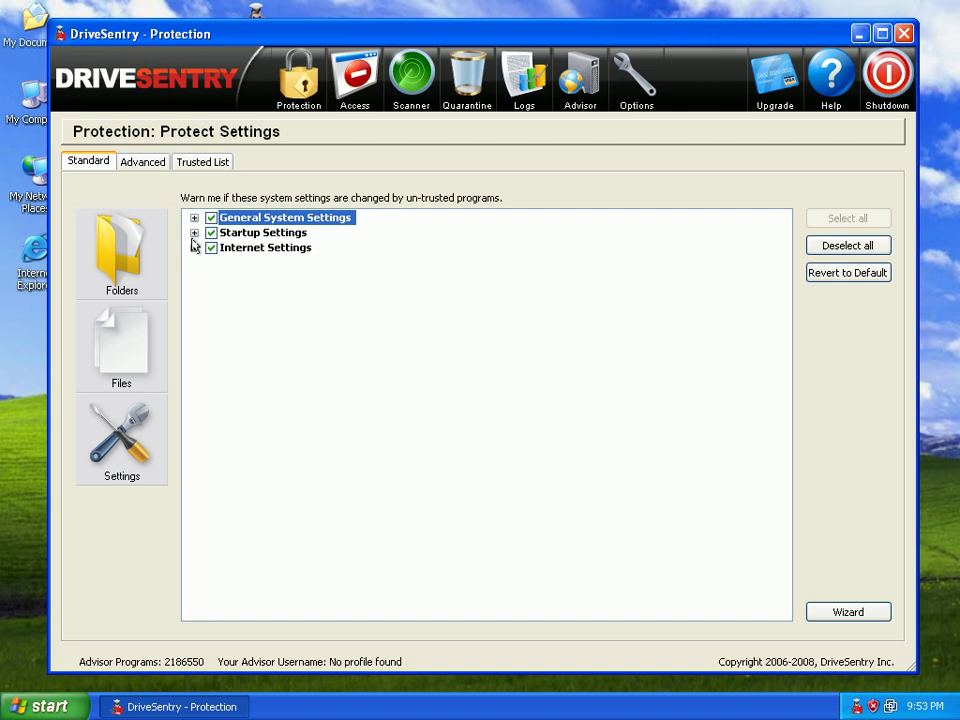
left_click(194, 248)
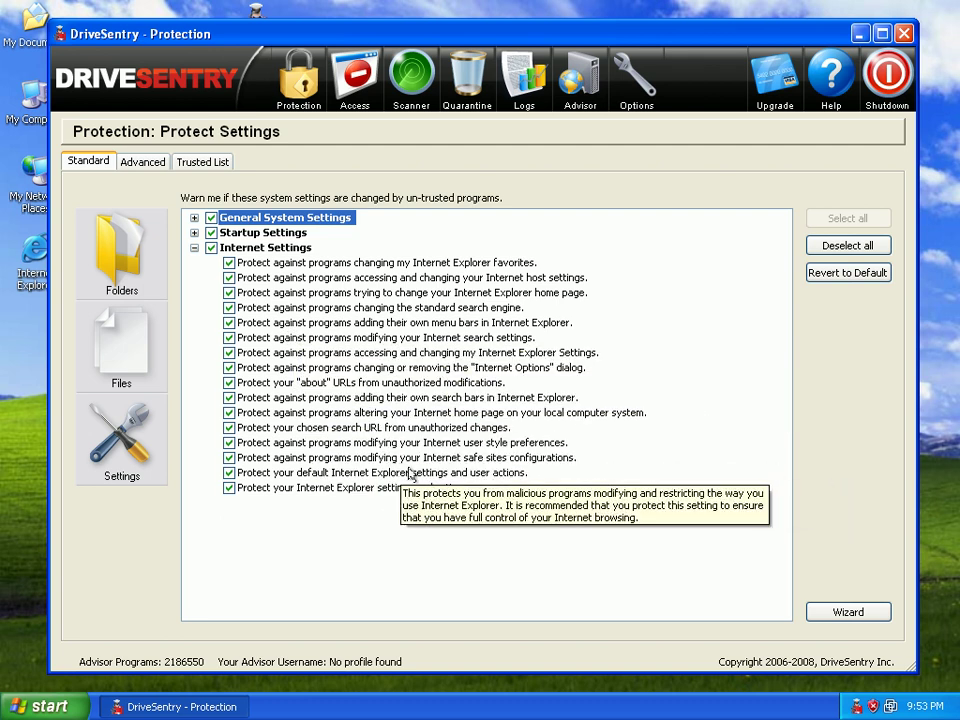
left_click(194, 248)
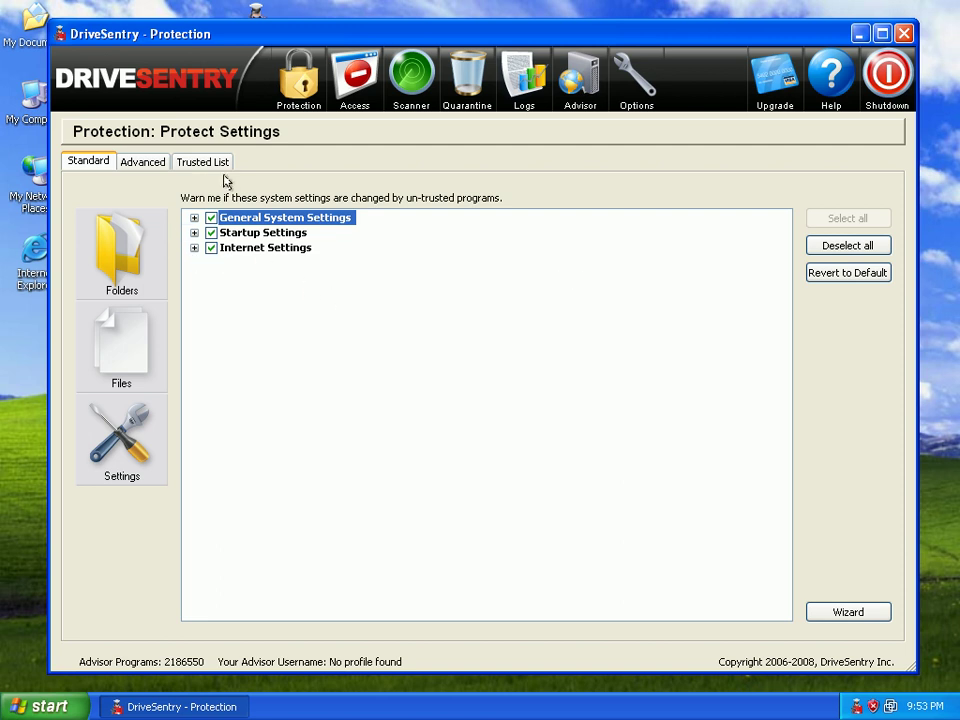
Open the Advanced tab and check the command processor key's action, leaving it at Prompt.
left_click(135, 168)
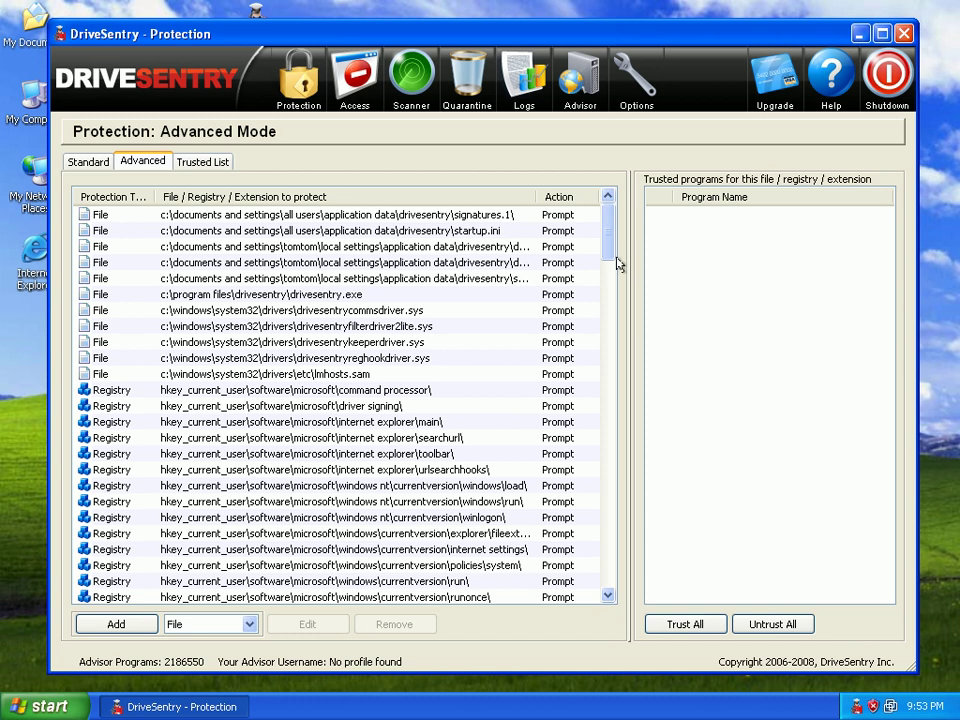
scroll(606, 248, "down", 2)
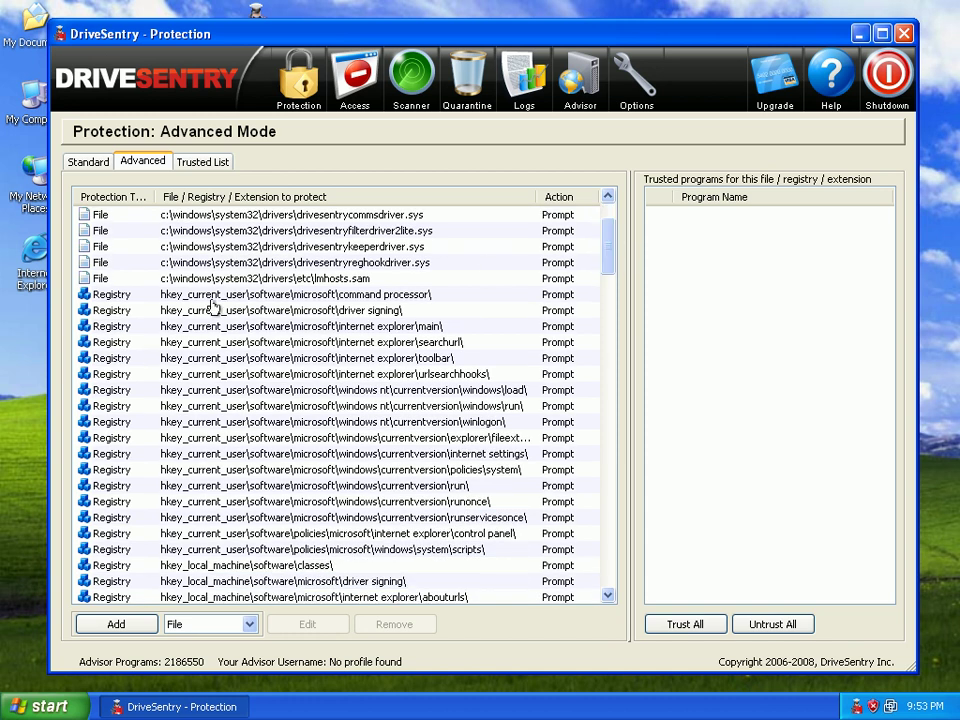
left_click(557, 297)
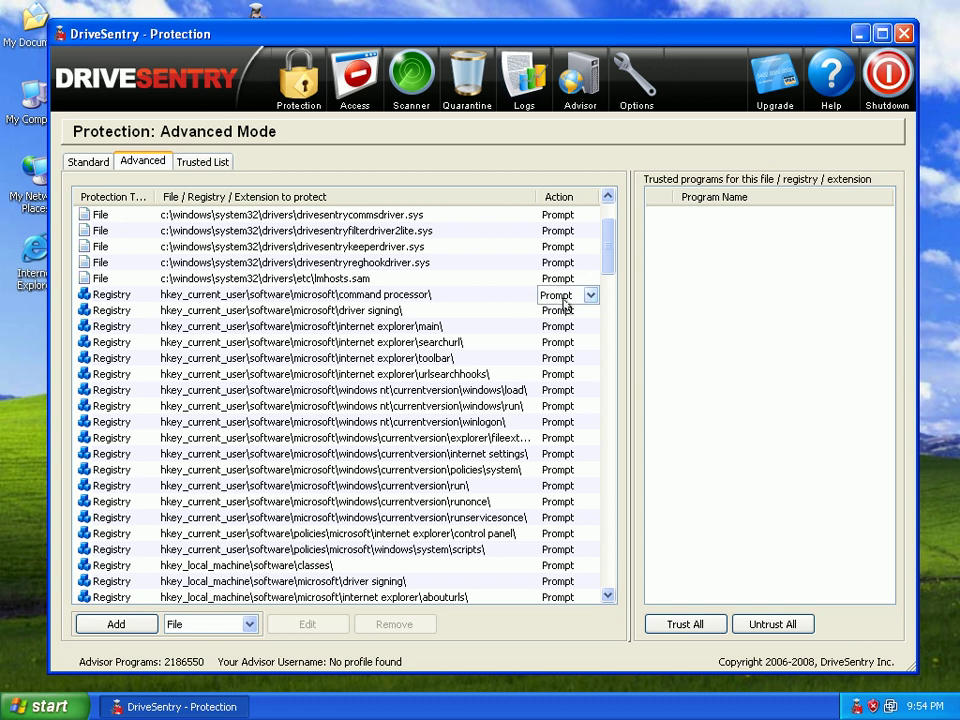
left_click(590, 295)
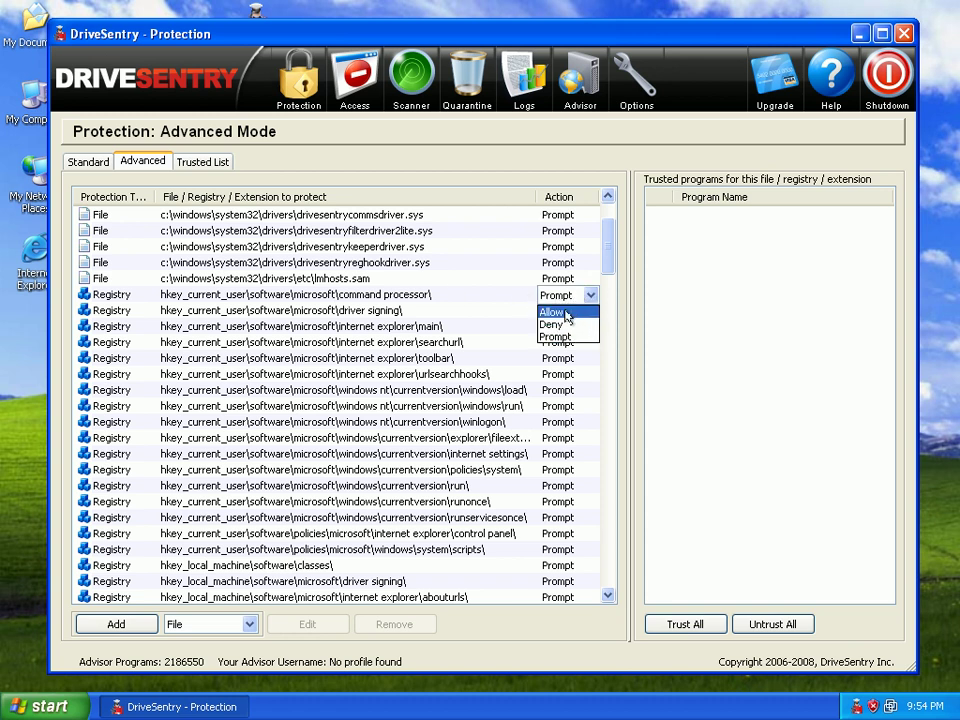
left_click(603, 252)
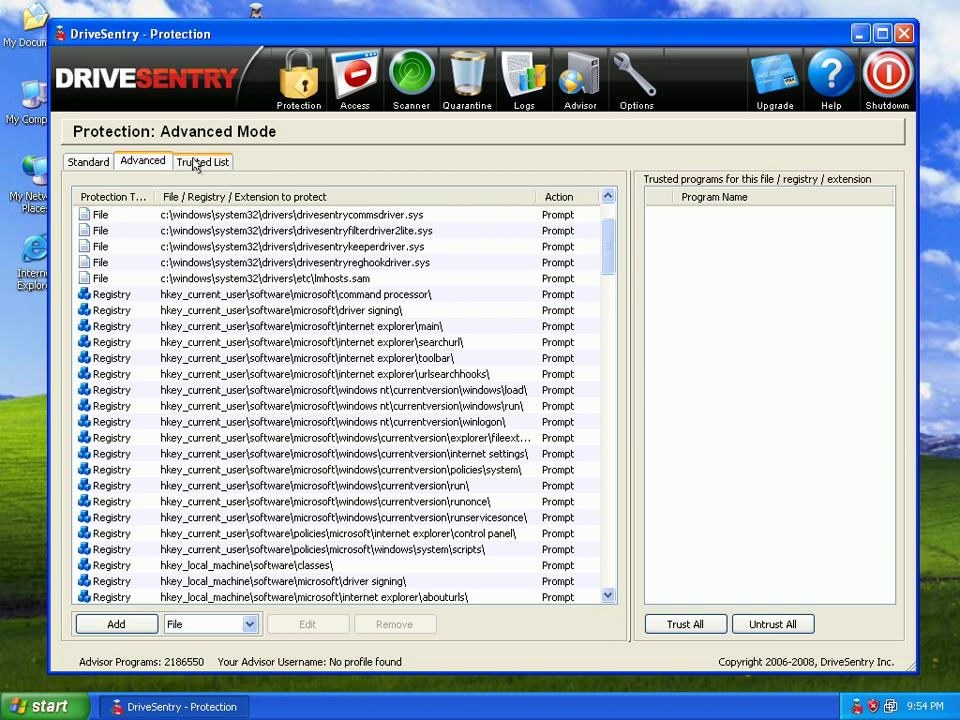
View the Trusted List, then the Access Rules for Internet Explorer, Registry Editor and others.
left_click(195, 163)
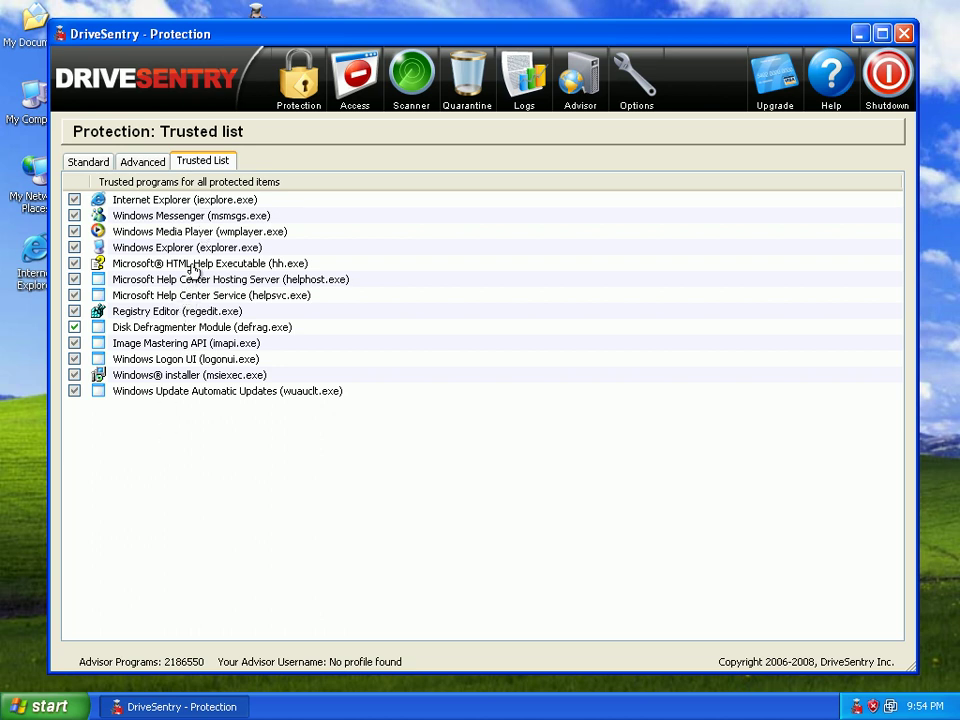
left_click(353, 88)
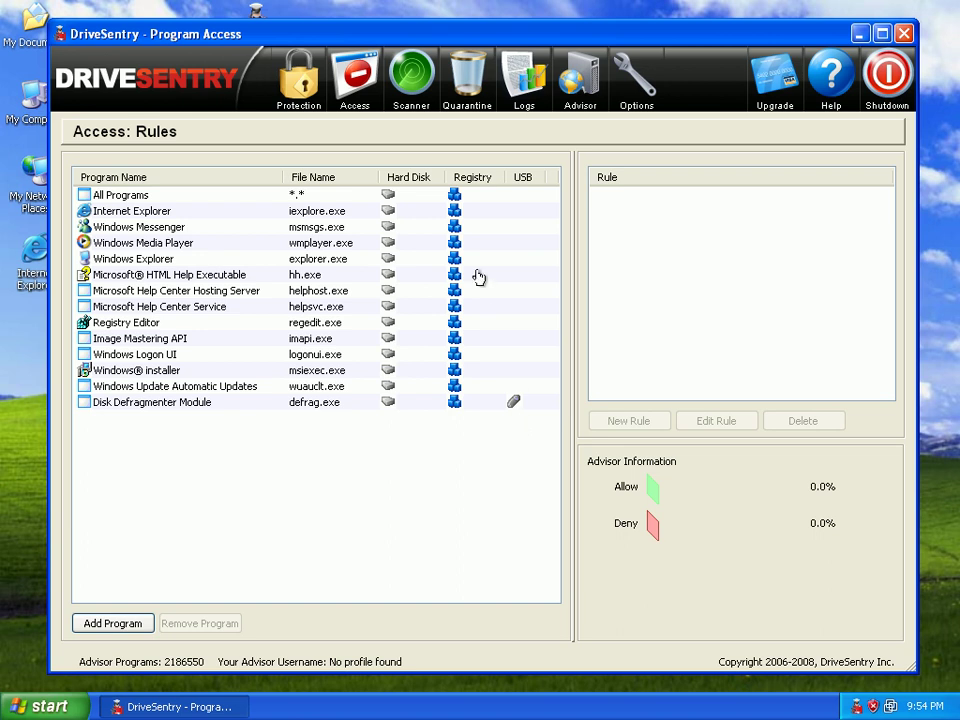
Open the malware Scanner and its configuration, then cancel without changes.
left_click(412, 88)
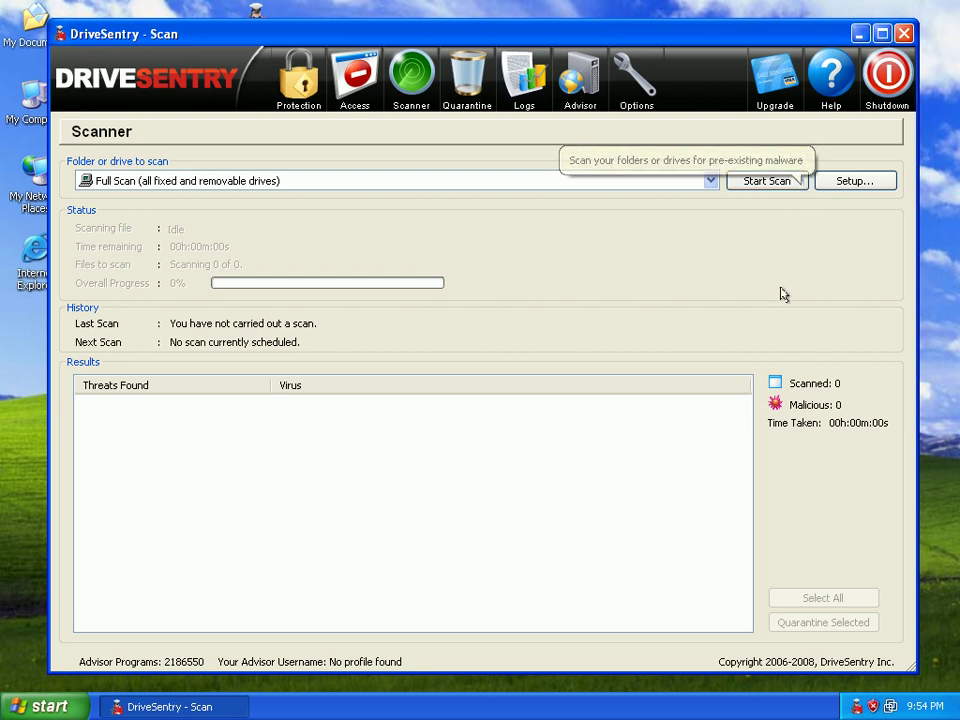
left_click(858, 181)
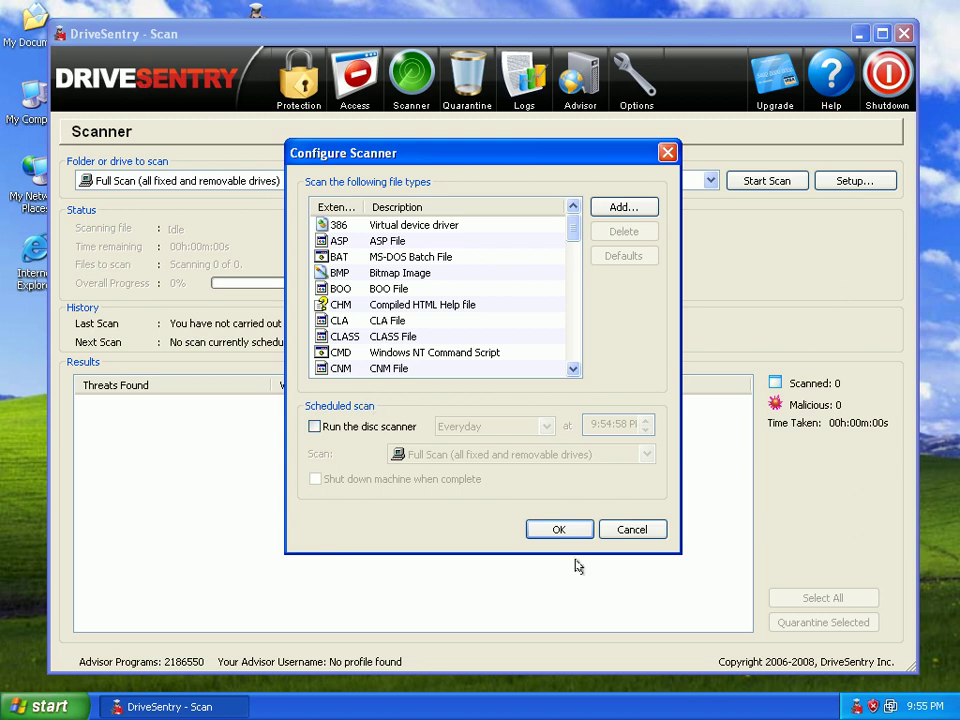
left_click(631, 530)
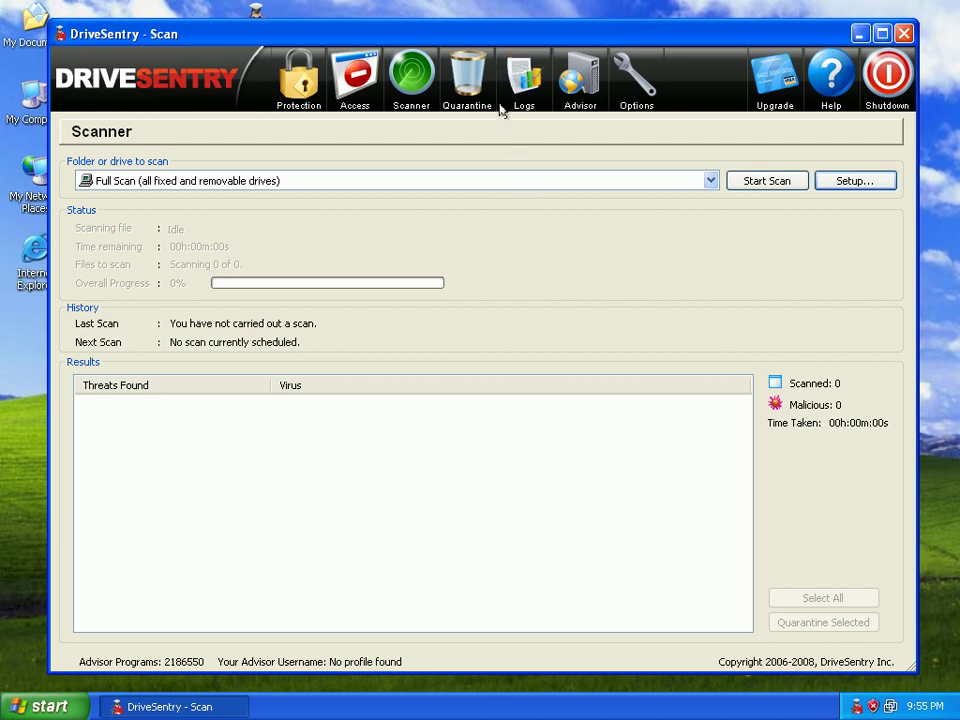
Tour the Quarantine and Logs pages, ending on the Advisor threat world map.
left_click(474, 90)
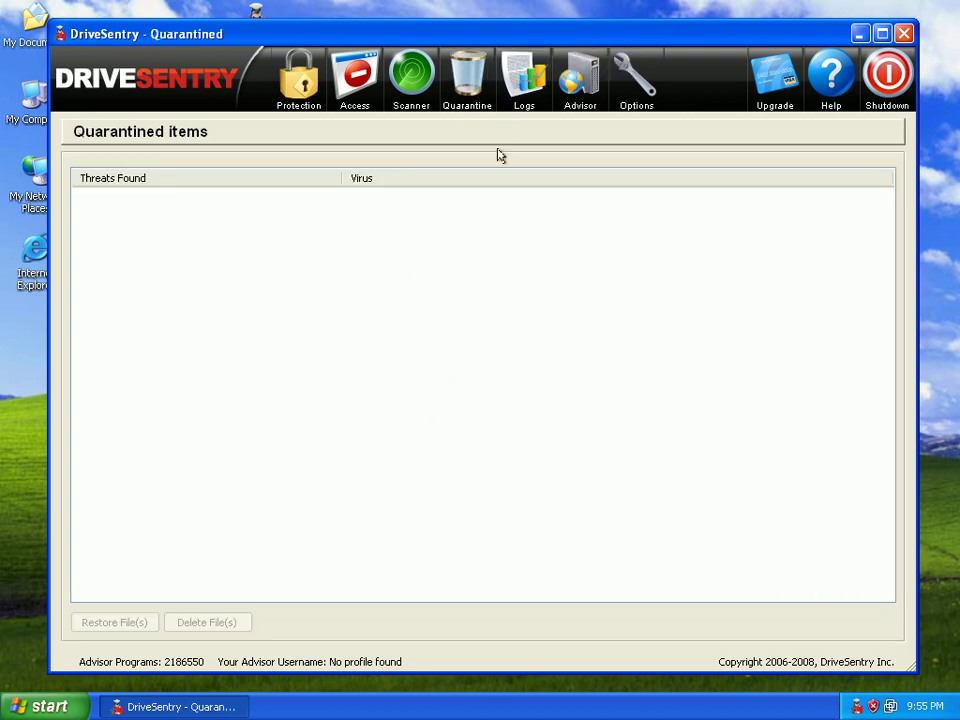
left_click(520, 90)
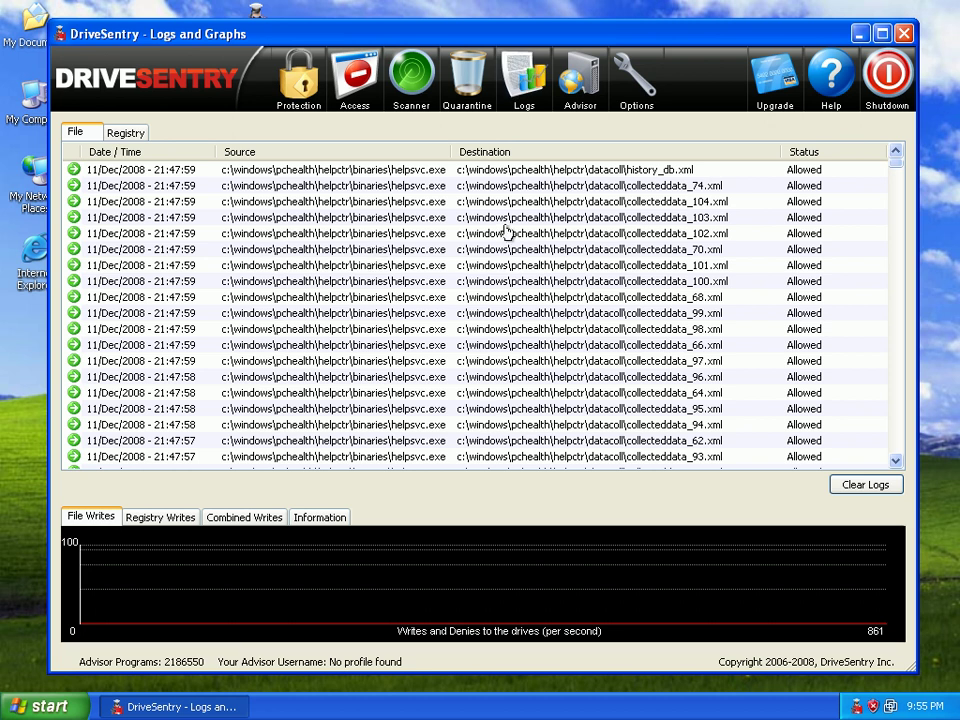
left_click(590, 77)
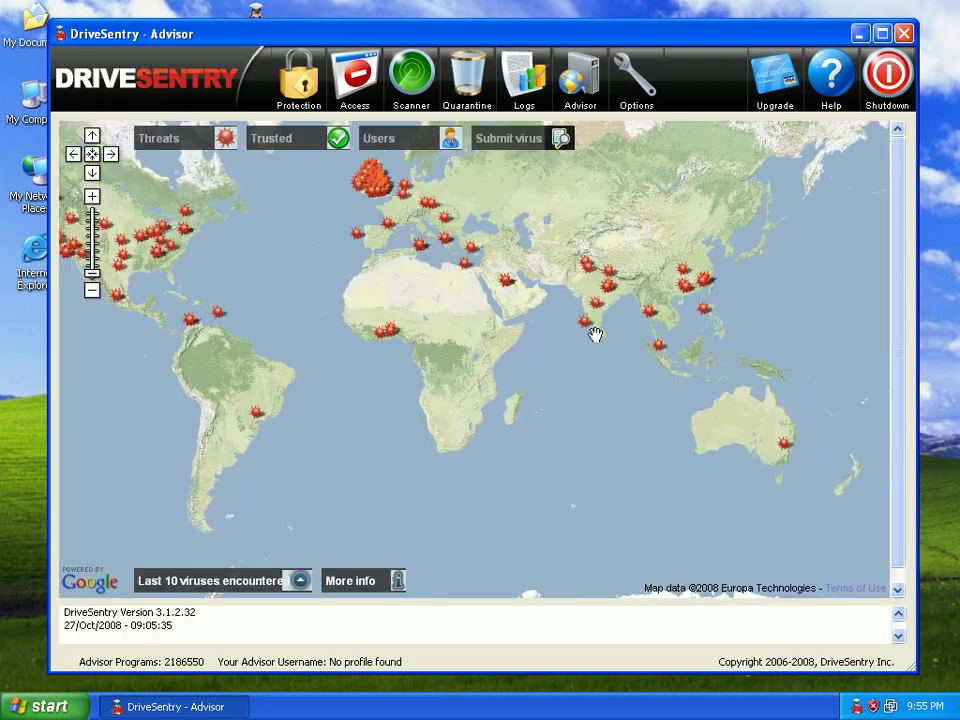
Zoom the map to a recent virus near Lavras, then view Options showing 1983212 signatures.
left_click(275, 582)
left_click(444, 142)
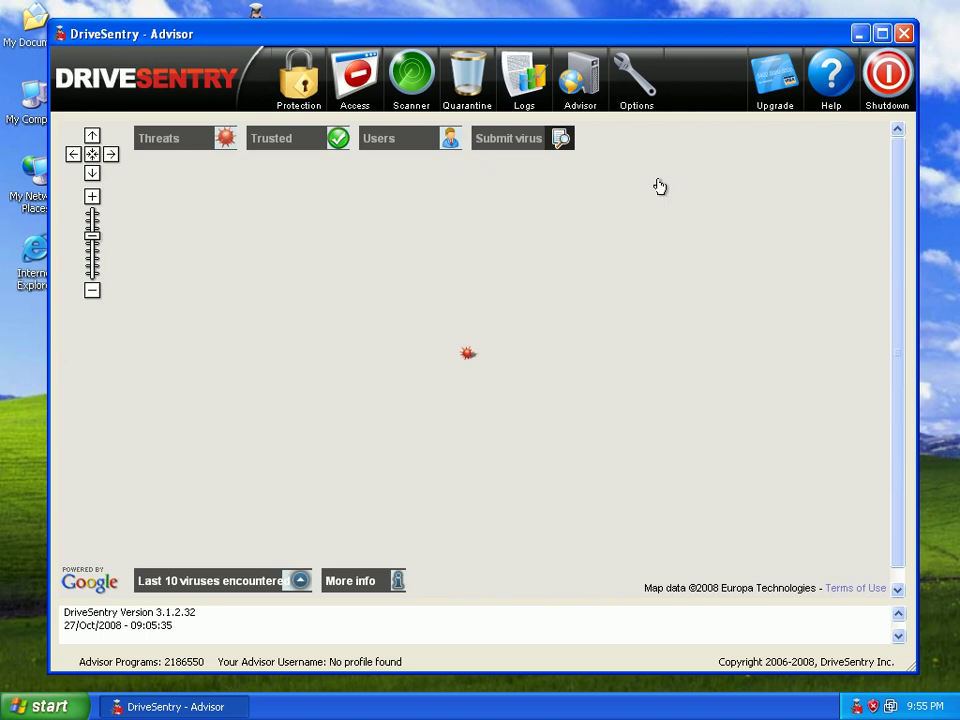
double_click(629, 145)
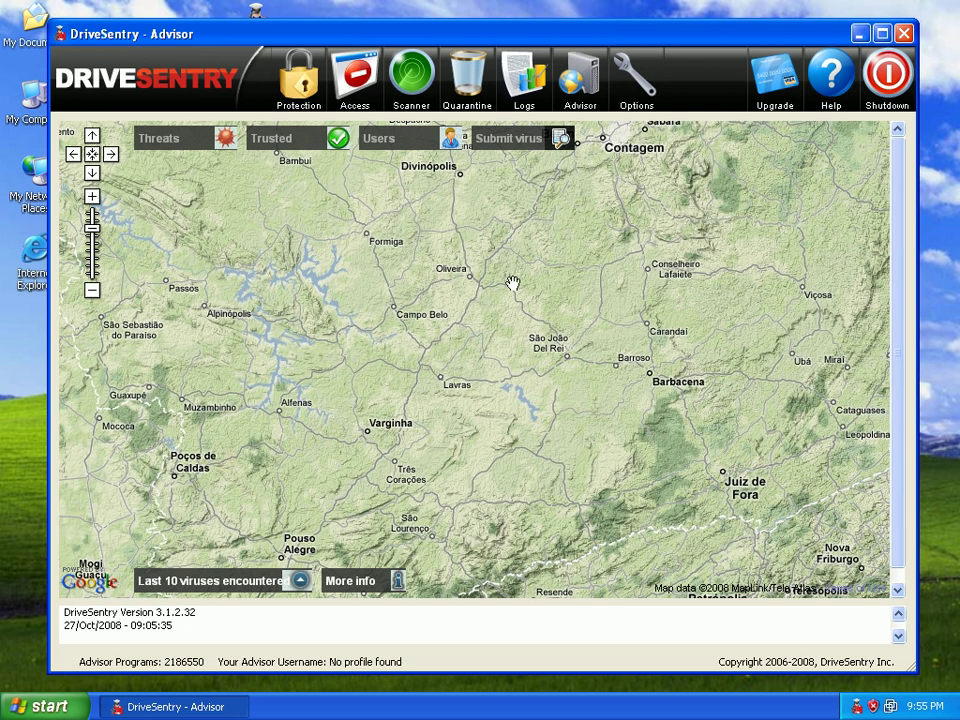
left_click(646, 90)
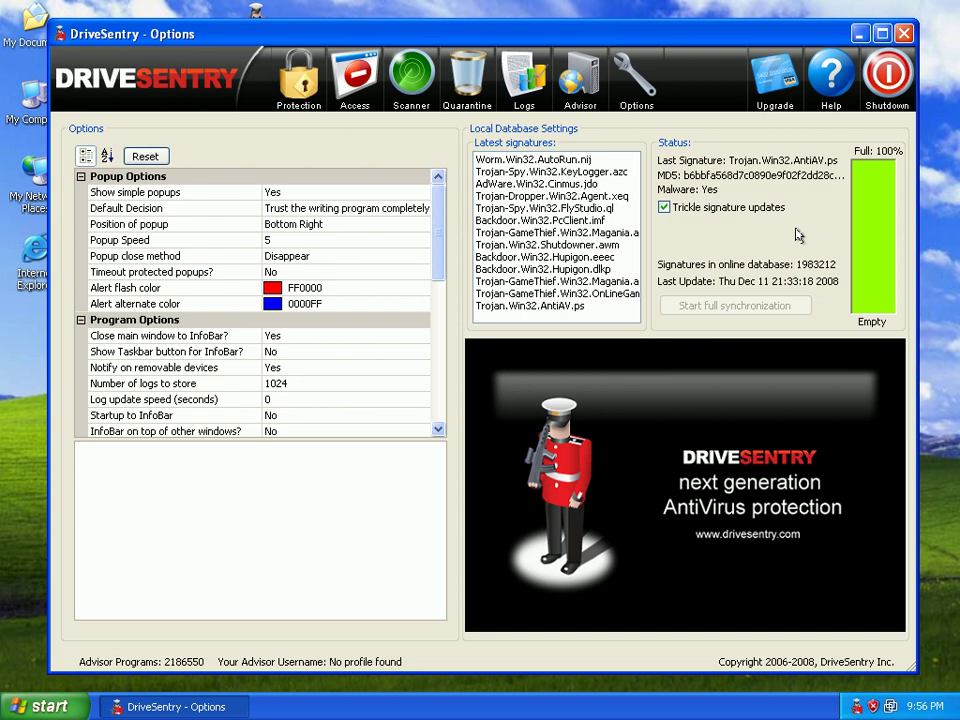
Postpone account creation, let the database update in the background, and show the Trusted List.
left_click(775, 78)
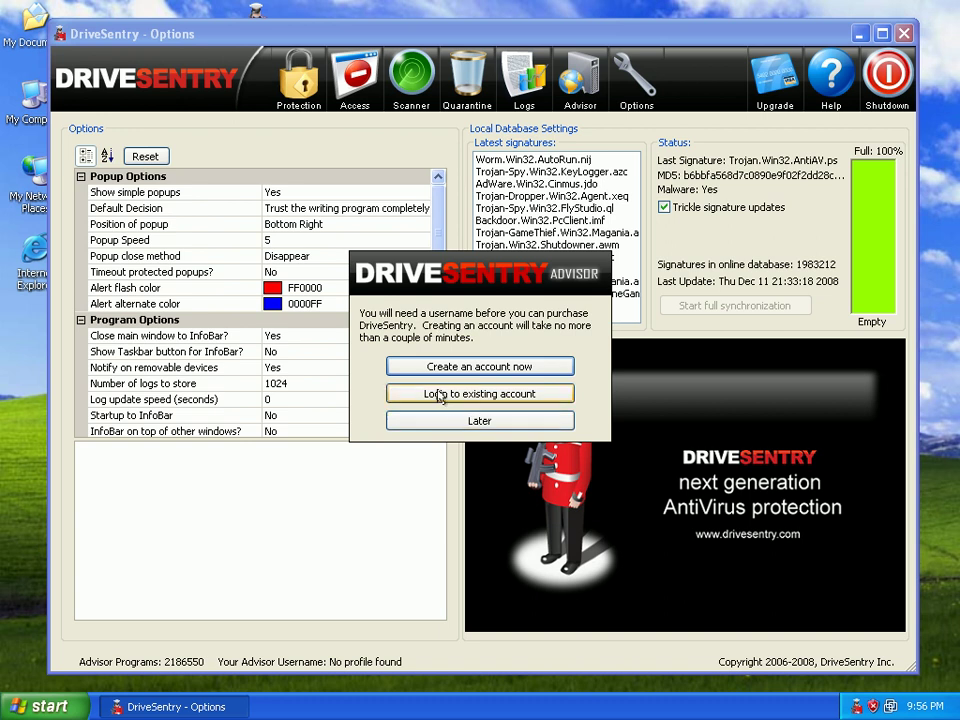
left_click(479, 420)
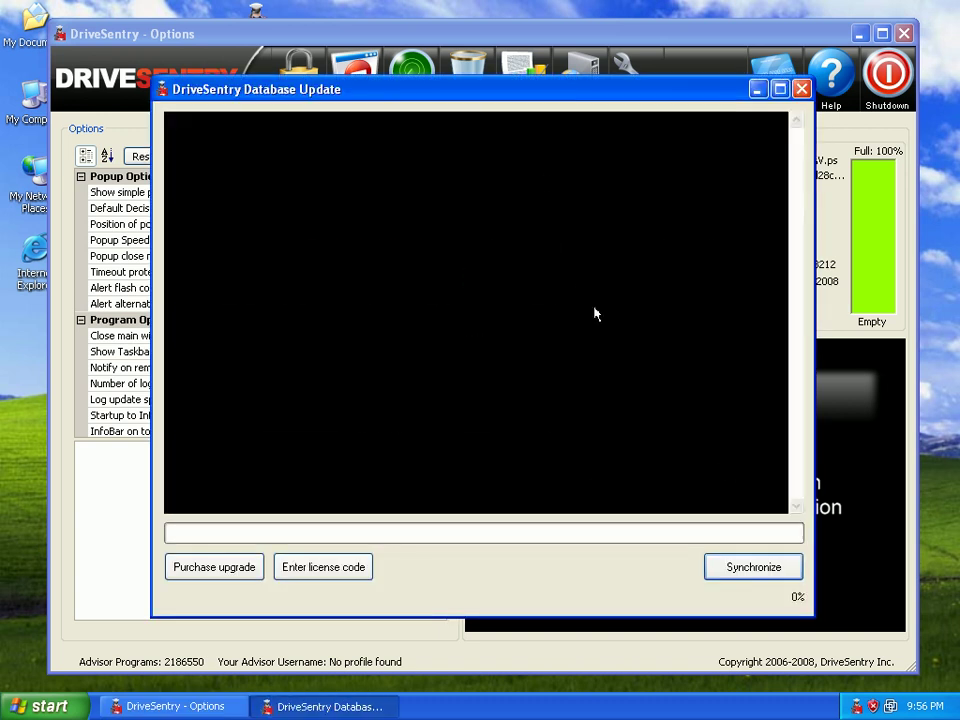
left_click(800, 90)
left_click(443, 381)
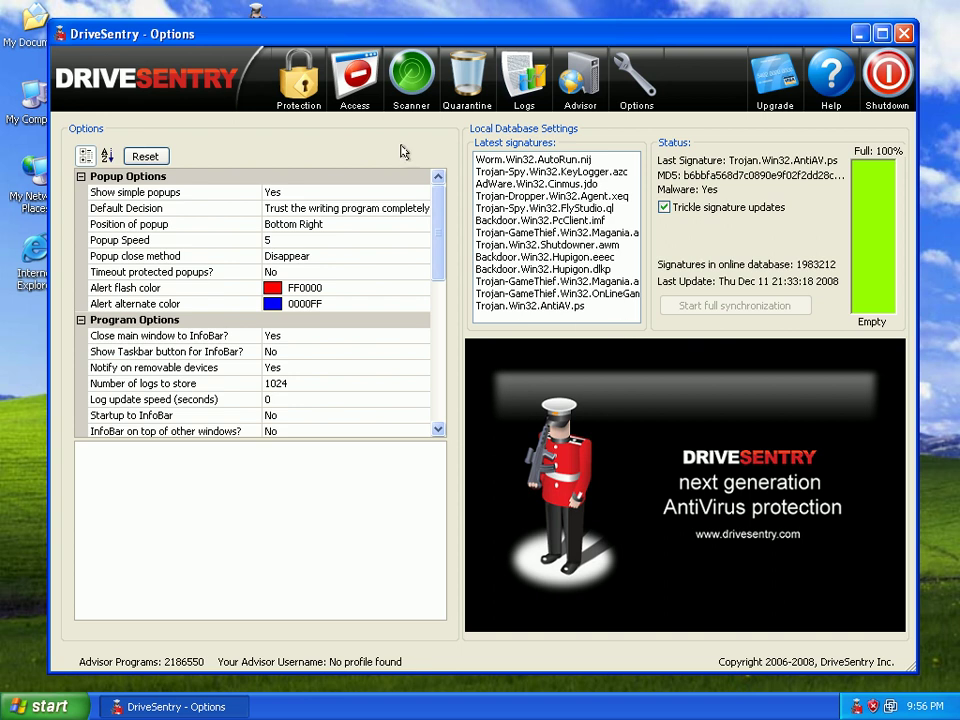
left_click(283, 105)
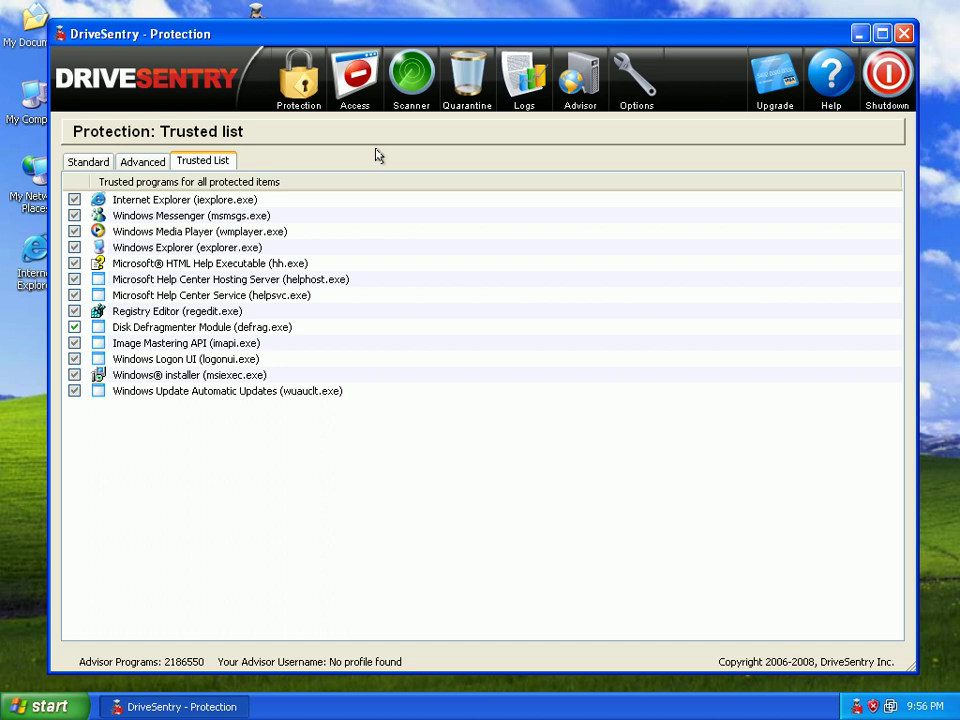
Close DriveSentry and launch Internet Explorer on its Google home page from the desktop icon.
left_click(904, 35)
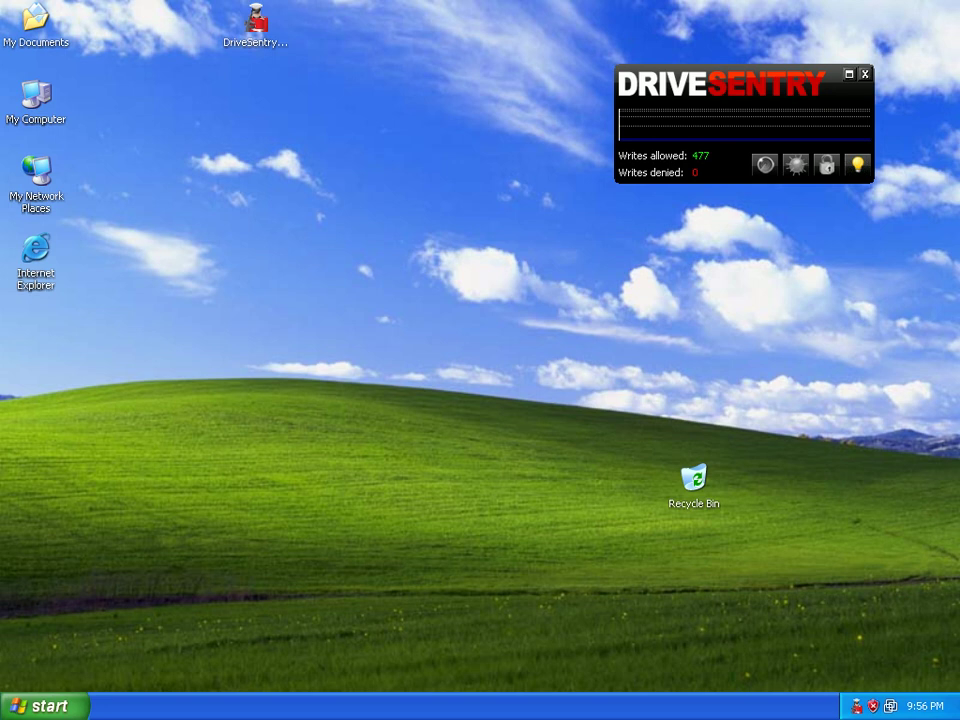
right_click(37, 263)
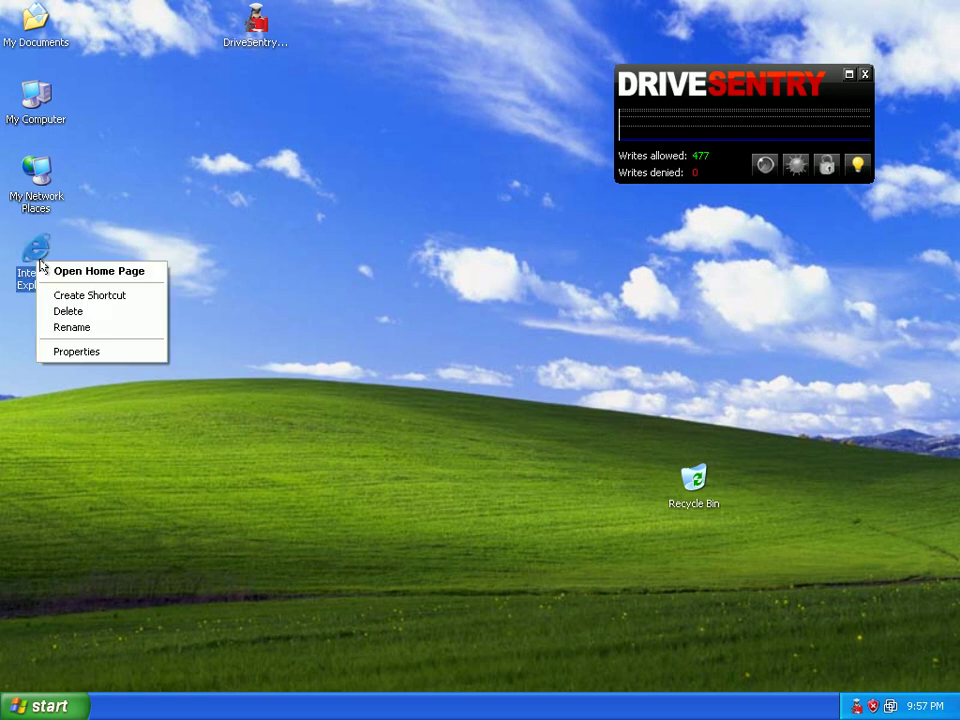
left_click(98, 271)
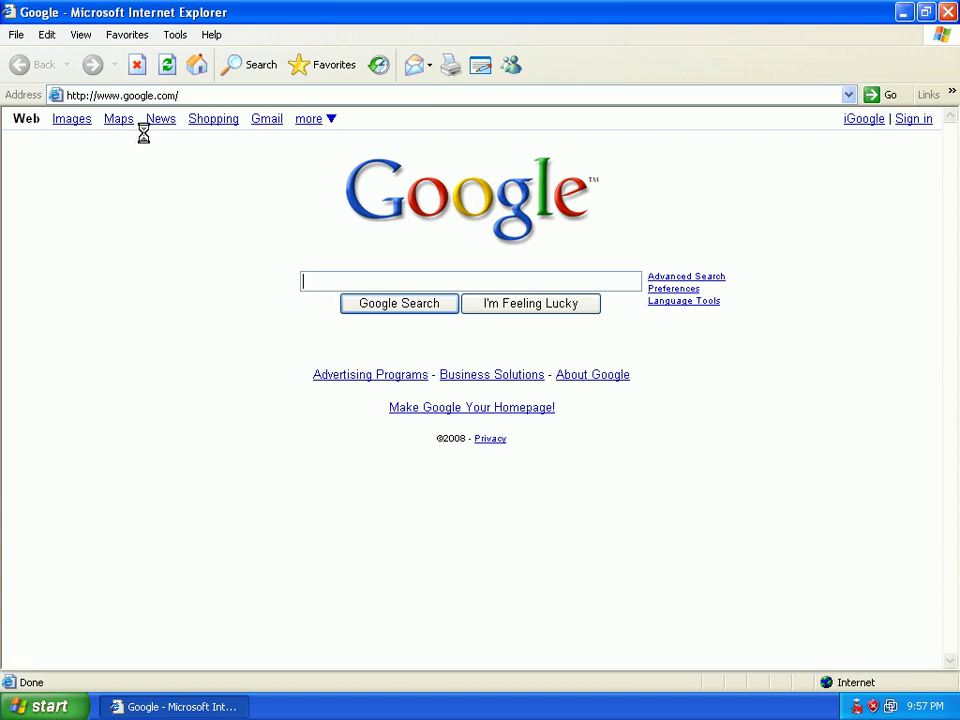
Load the pasted teamtga.com fb.29.exe link and run the download despite the security warning.
left_click(213, 96)
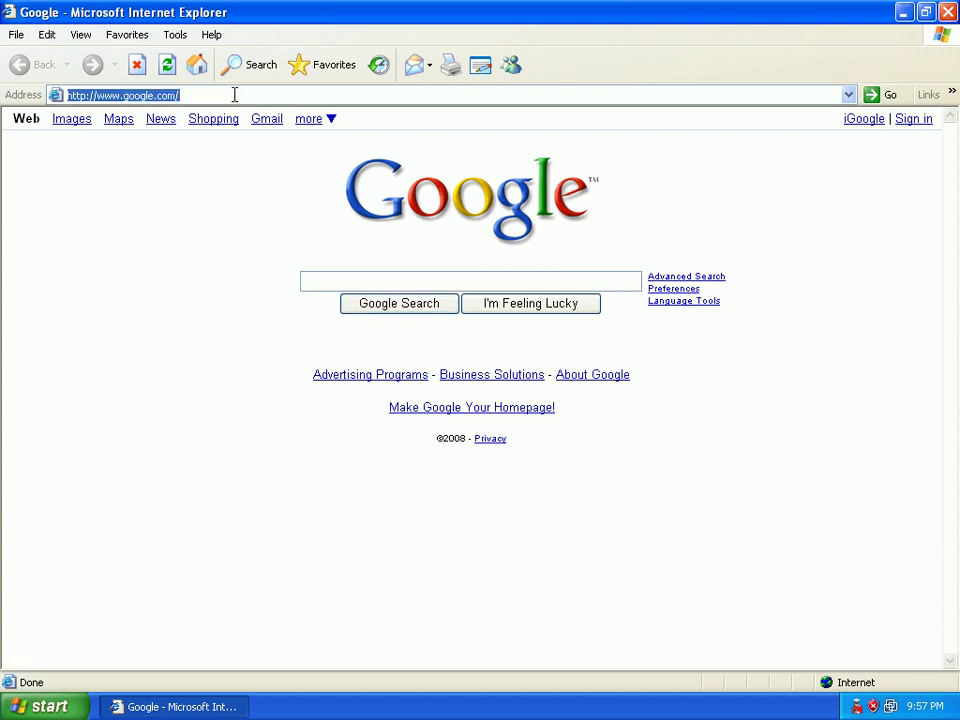
type("http://www.teamtga.com/images/games/gif/fb.29.exe")
key("Return")
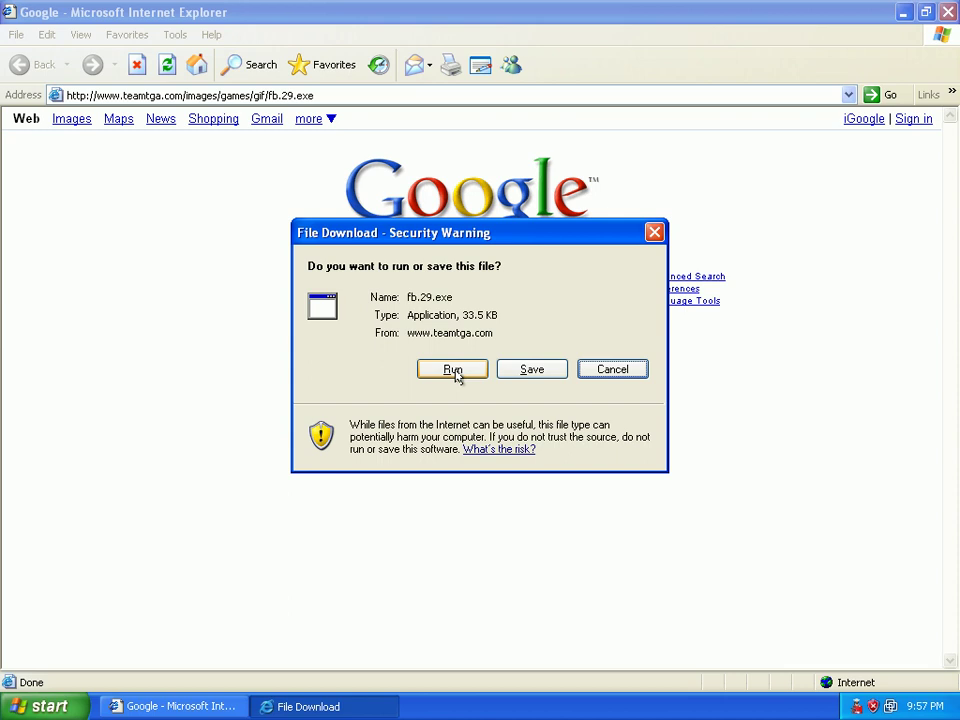
left_click(453, 370)
left_click(531, 357)
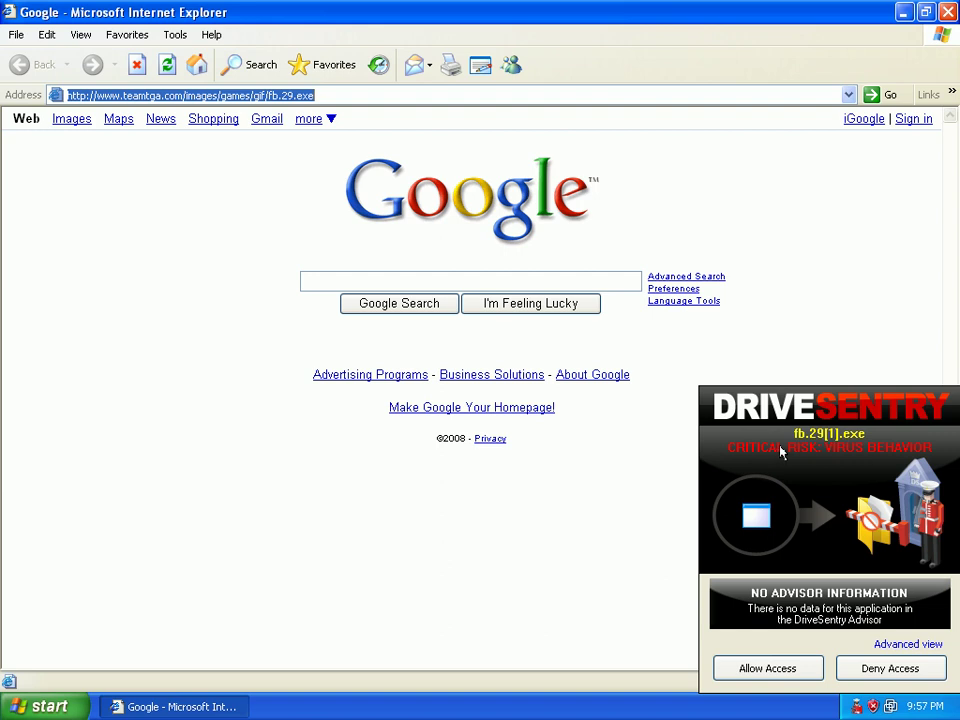
Read the critical-risk details, then deny fb.29[1].exe access so it is terminated.
mouse_move(818, 450)
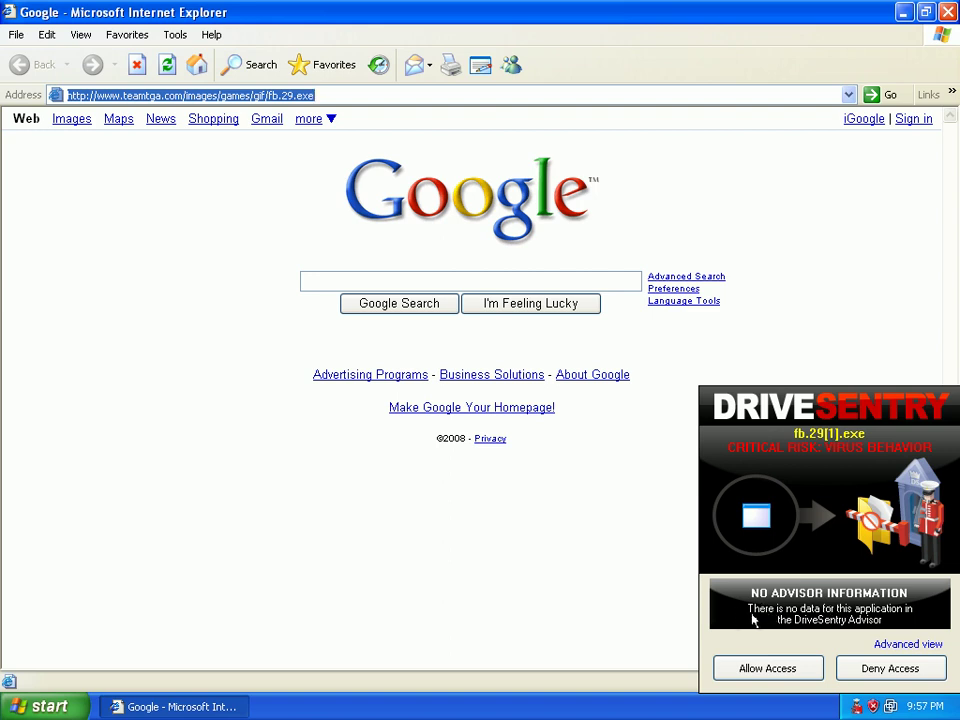
left_click(869, 668)
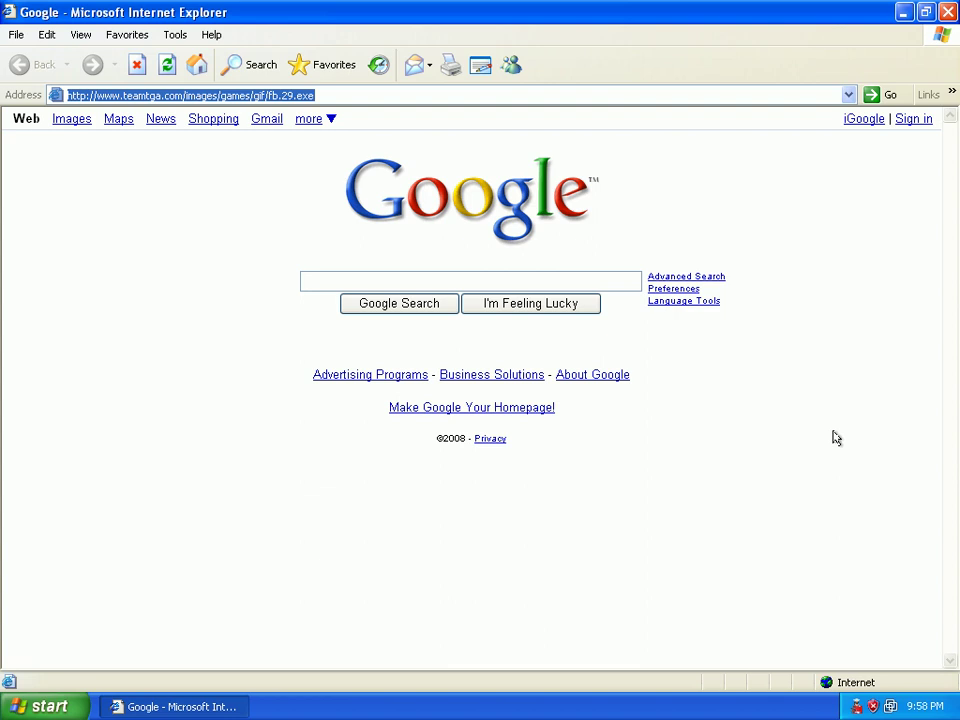